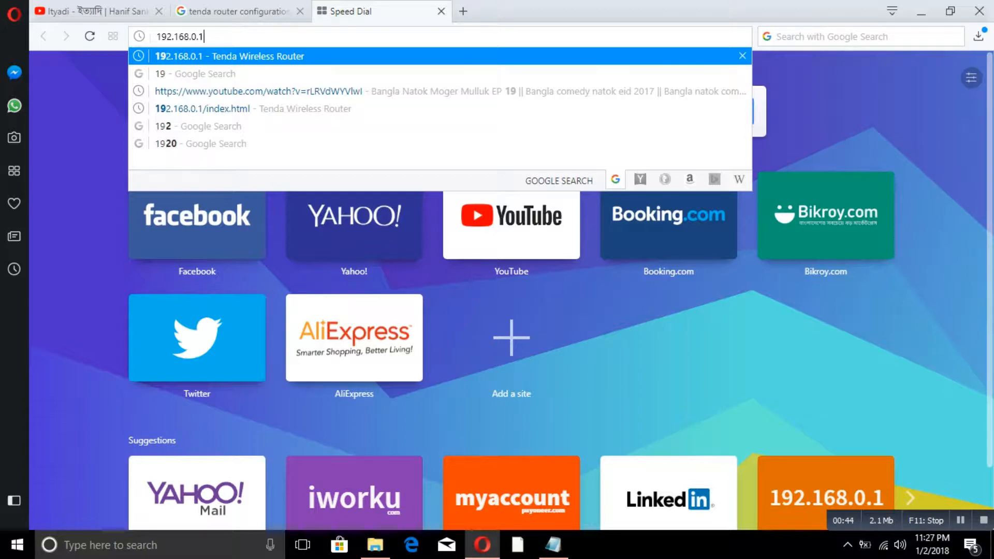
# - Look up the Wi-Fi connection's default gateway in the Windows network connection details, and close the network windows
pyautogui.click(233, 11)
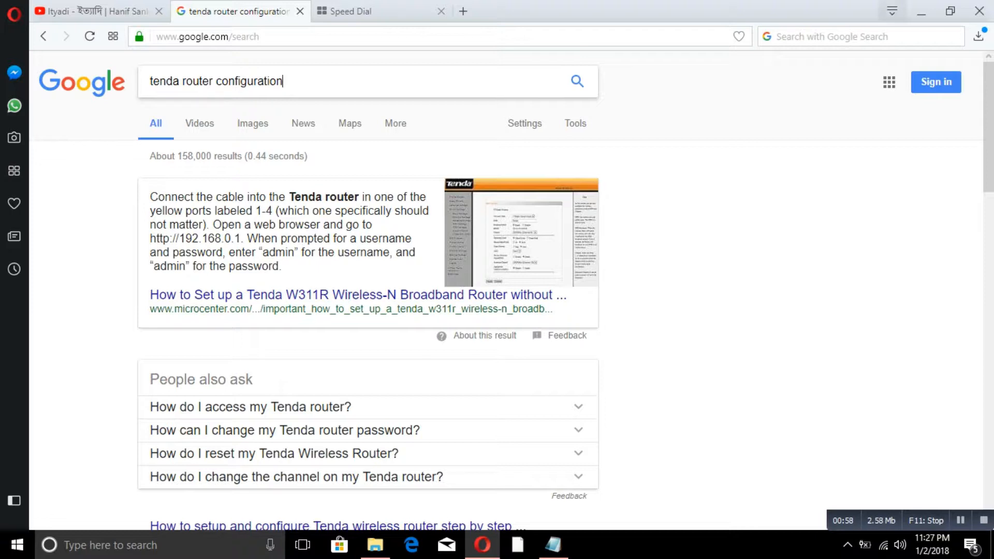
pyautogui.click(921, 12)
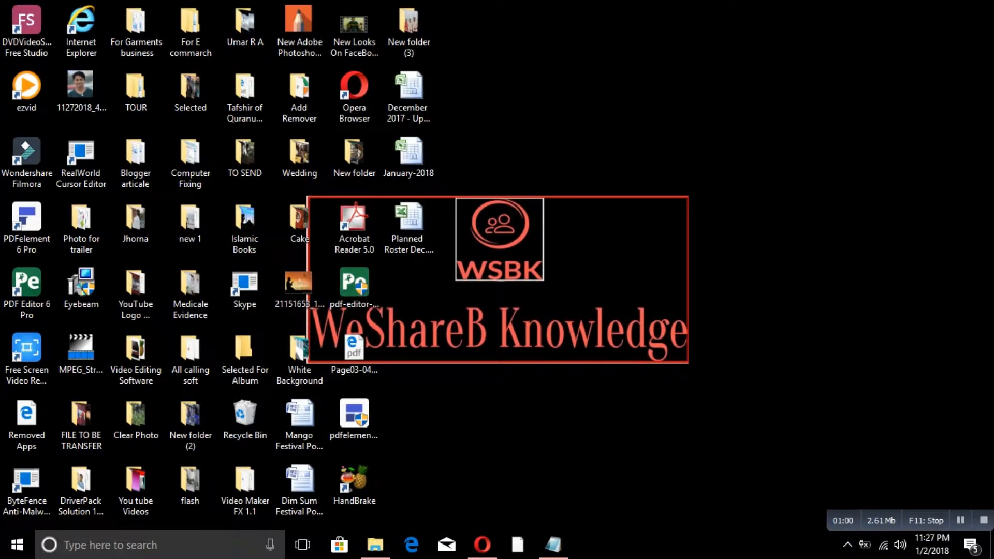
pyautogui.click(884, 545)
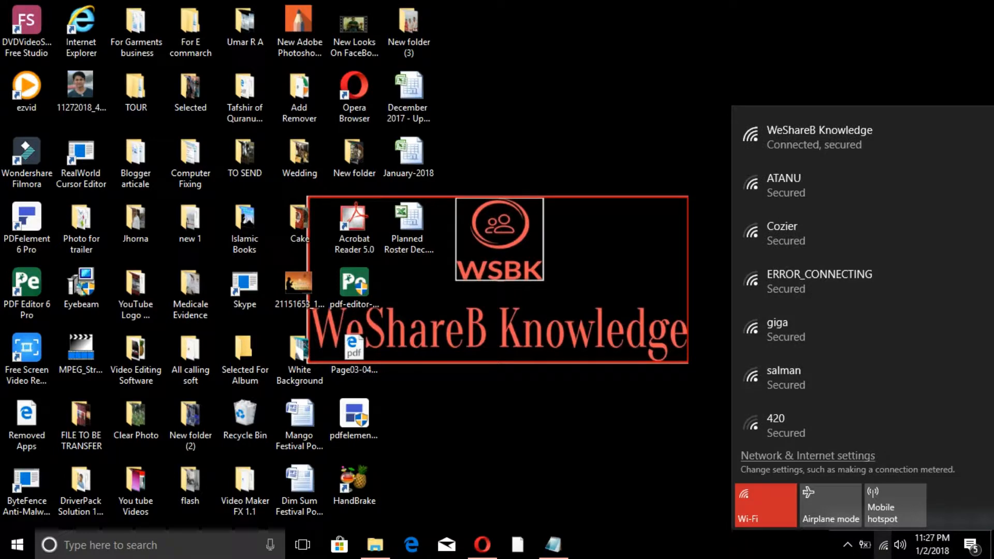
pyautogui.rightClick(883, 545)
pyautogui.click(889, 533)
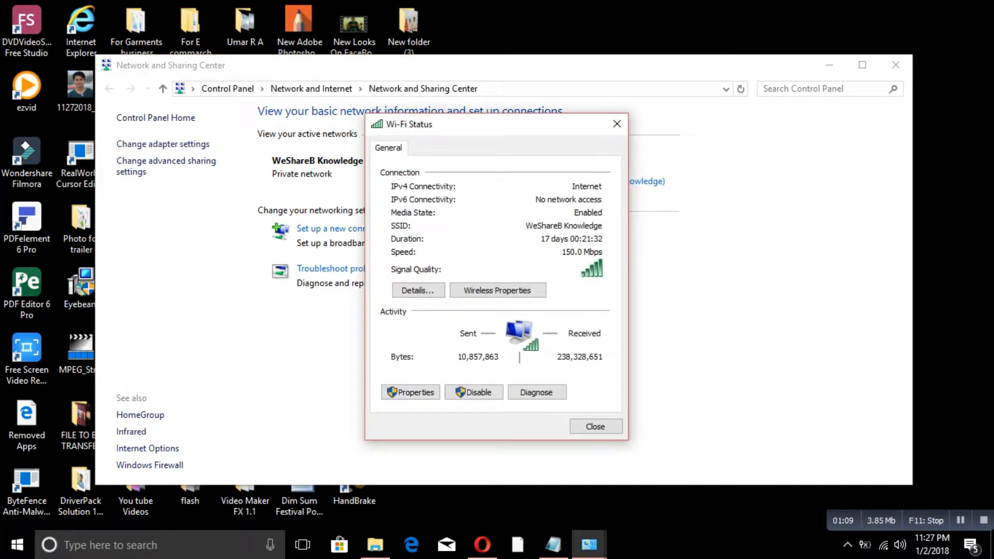
pyautogui.press('Return')
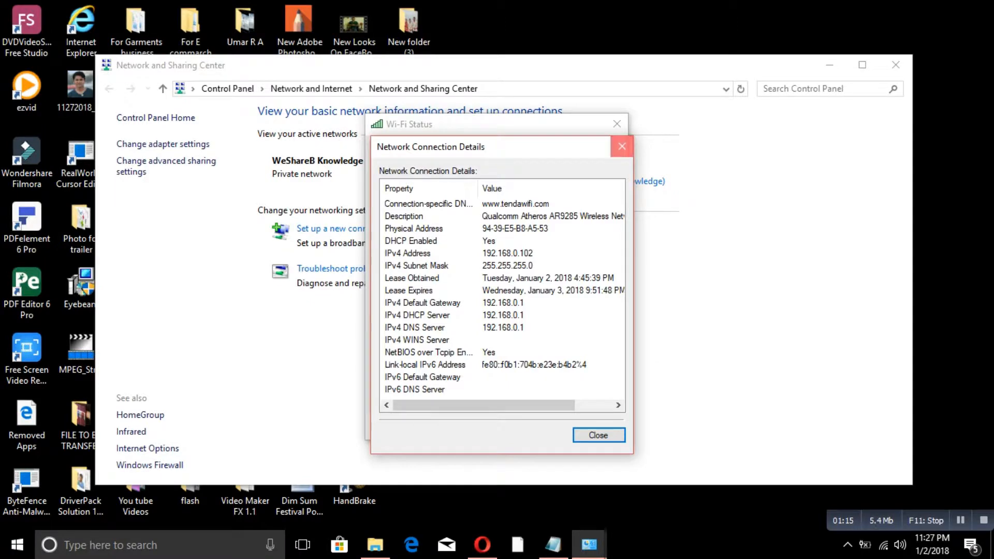
pyautogui.click(622, 147)
pyautogui.click(617, 124)
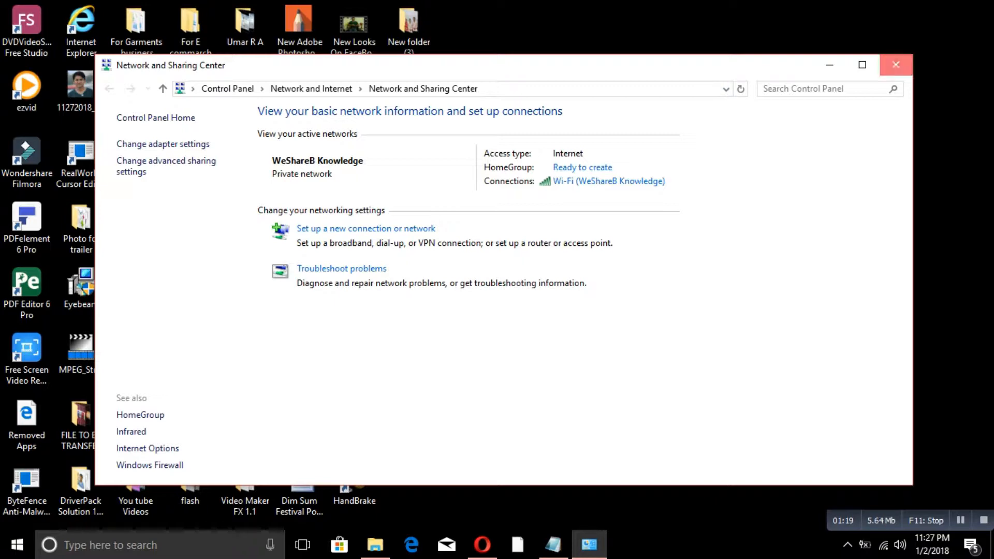
pyautogui.click(896, 65)
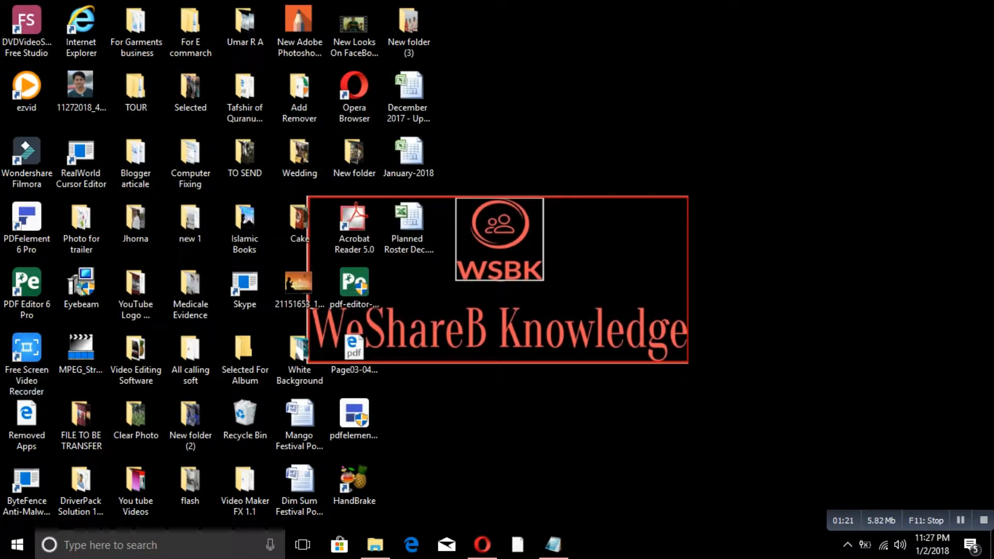
# - Return to Opera, load the Tenda router's admin page at 192.168.0.1 and review its status page
pyautogui.click(482, 545)
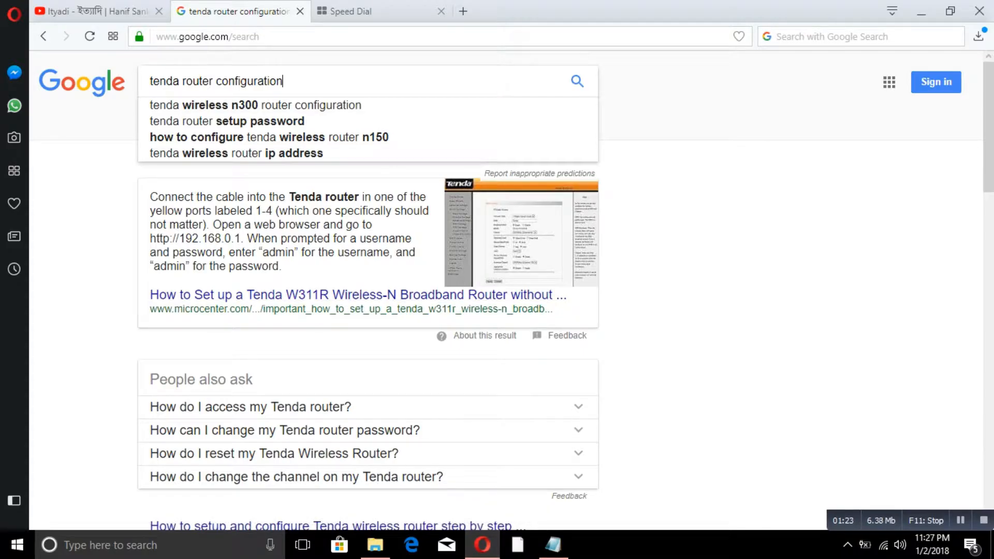
pyautogui.click(363, 11)
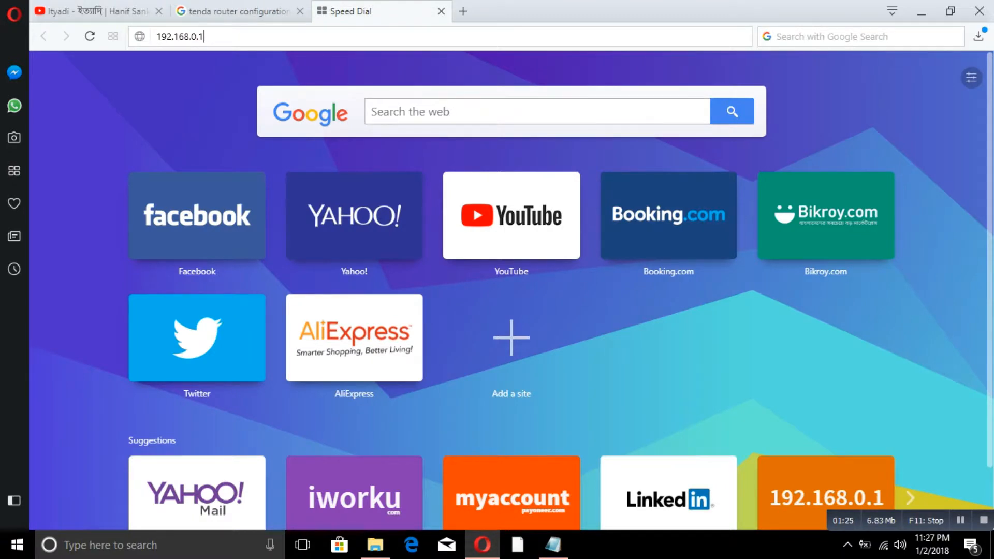
pyautogui.press('Return')
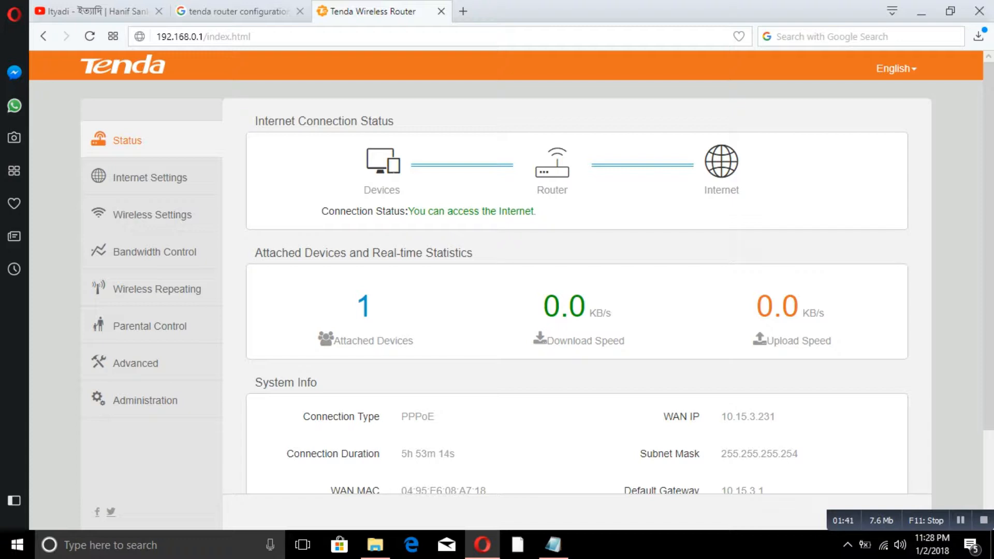
pyautogui.scroll(-2, 506, 290)
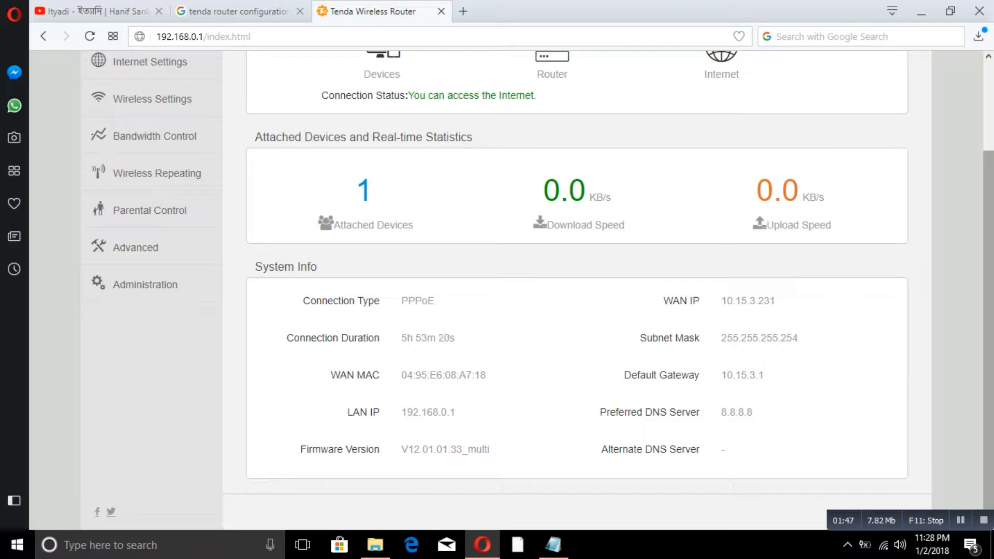
pyautogui.scroll(3, 578, 269)
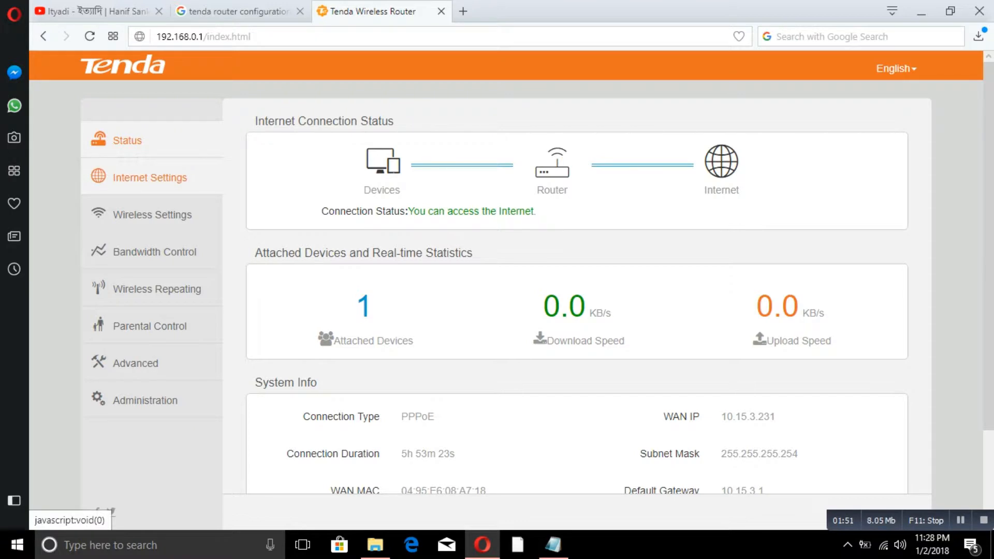
# - Set the connection type to Static IP in the router's Internet Settings
pyautogui.click(150, 178)
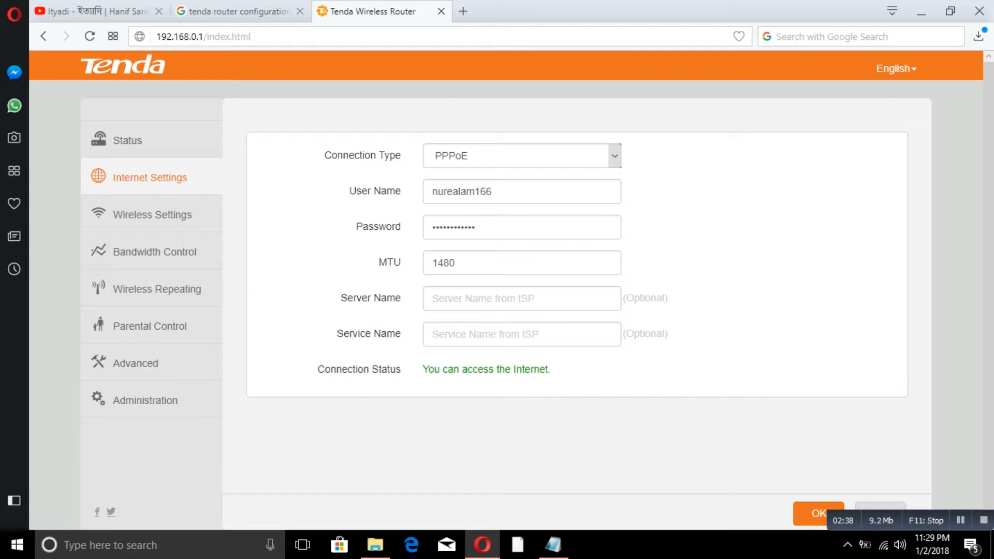
pyautogui.click(615, 155)
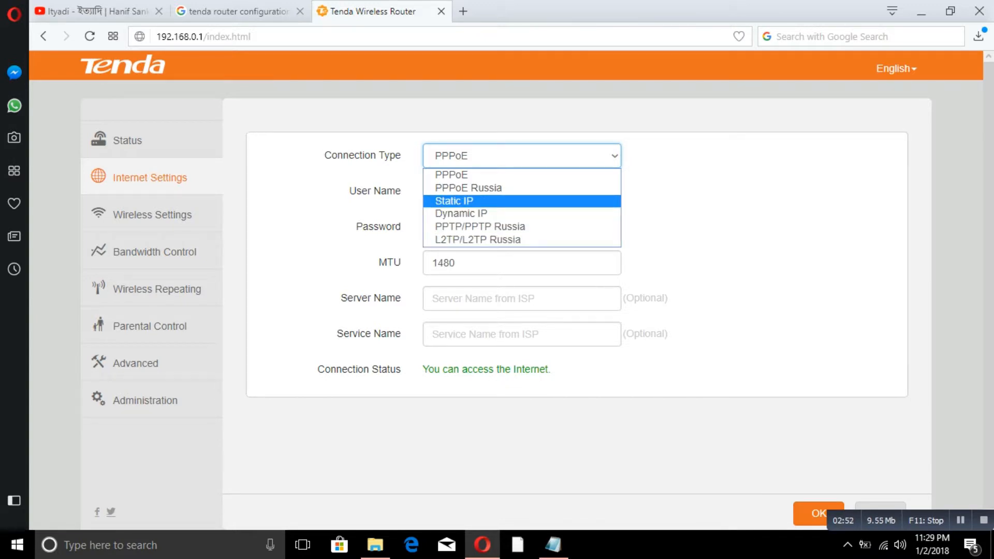
pyautogui.press('Return')
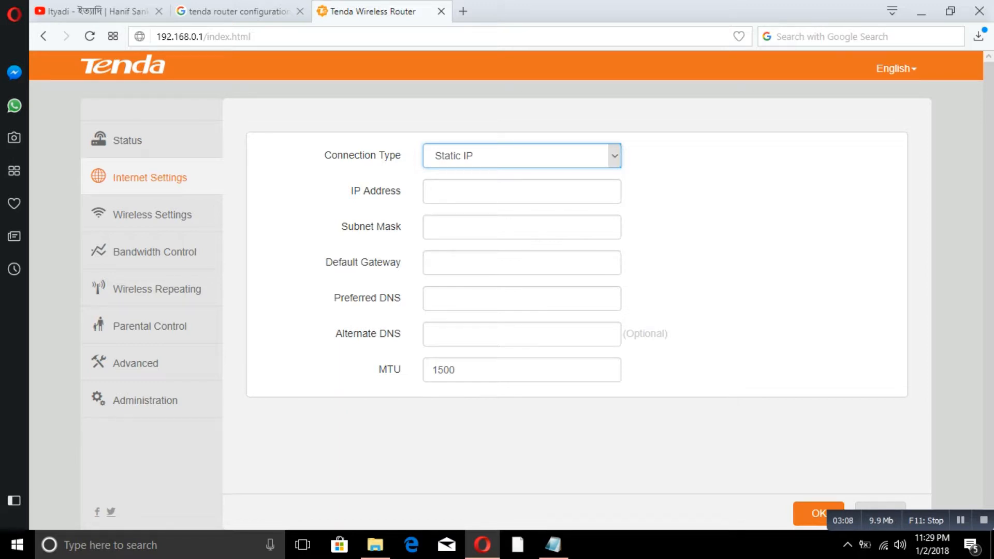
# - Change the connection type to Dynamic IP to view its fields, and set it back to Static IP
pyautogui.click(614, 155)
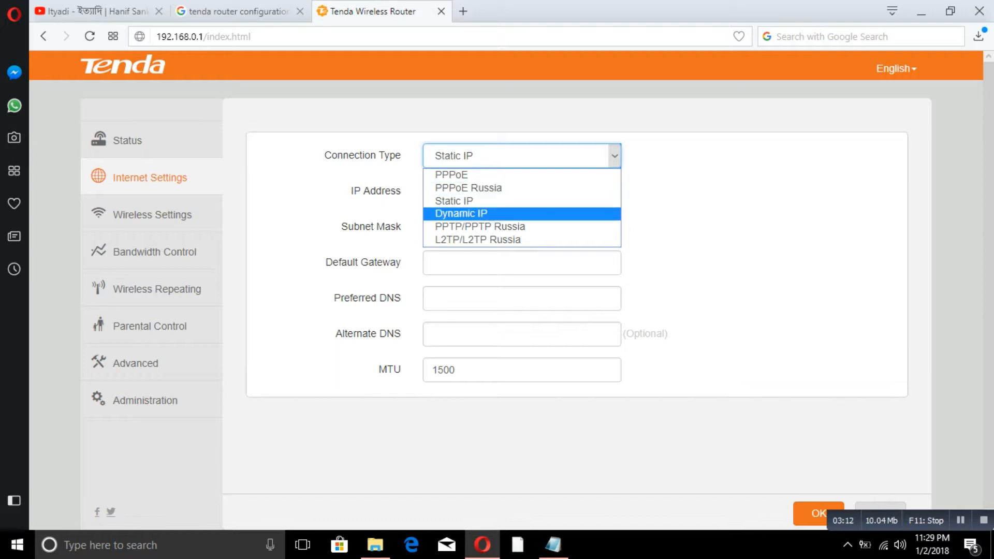
pyautogui.press('Return')
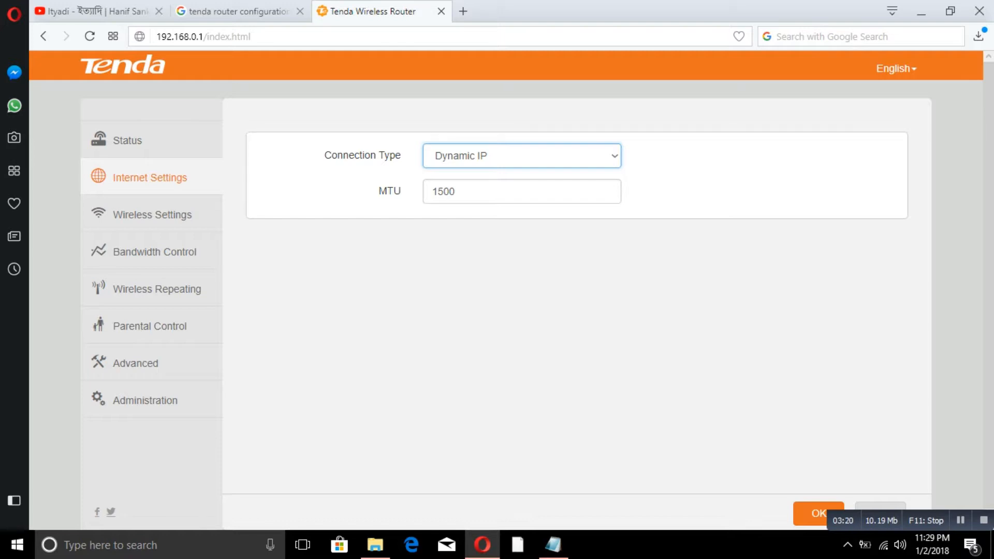
pyautogui.click(615, 155)
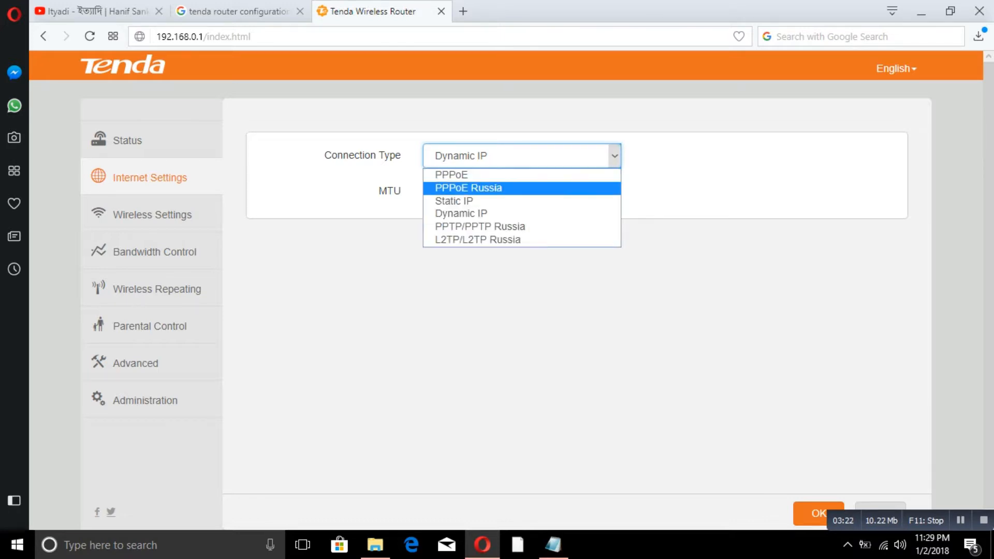
pyautogui.click(498, 201)
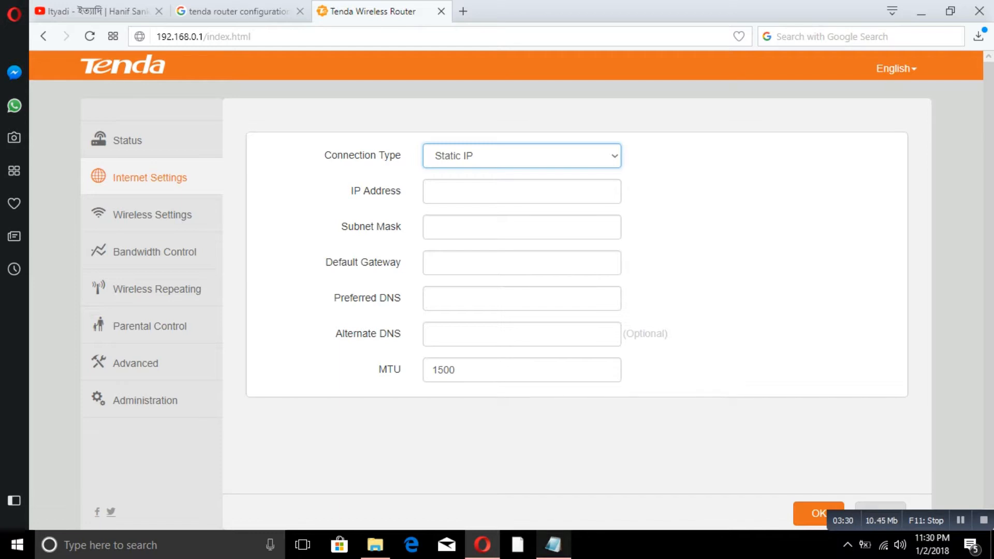
# - Copy the IP address 172.21.12.150 from the router configuration notes in Notepad into the router's IP Address field
pyautogui.click(553, 545)
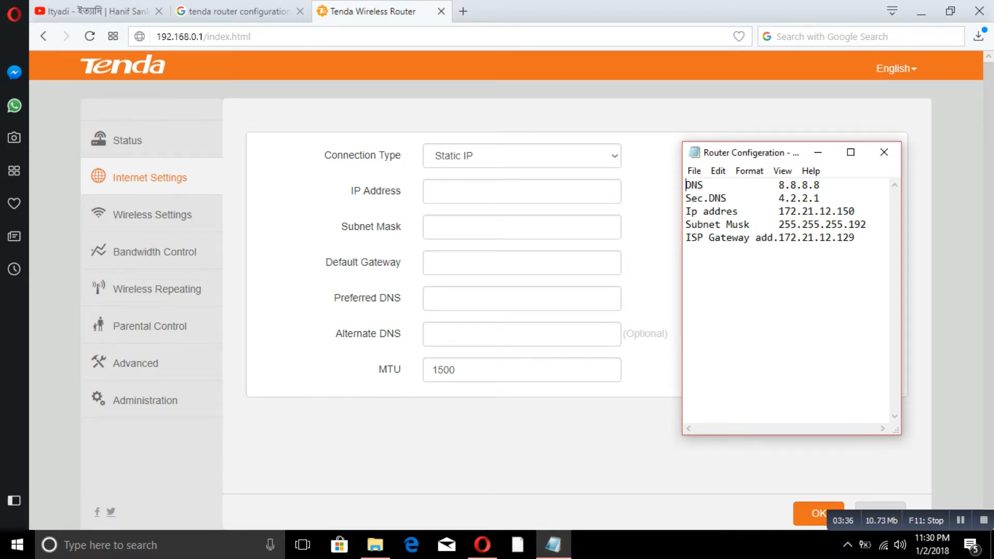
pyautogui.click(522, 192)
pyautogui.click(553, 544)
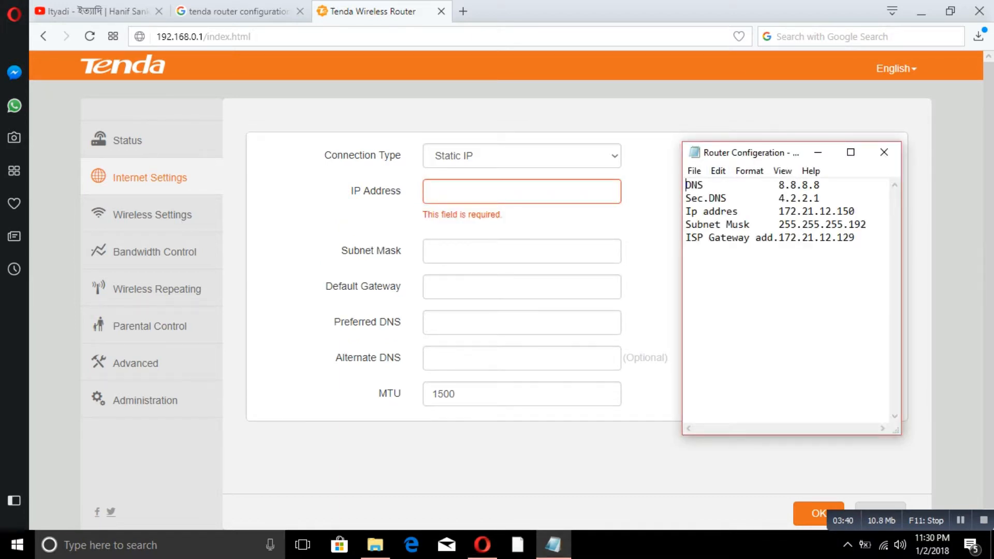
pyautogui.hotkey('shift', 'Left')
pyautogui.hotkey('shift', 'Left')
pyautogui.hotkey('shift', 'Left')
pyautogui.hotkey('shift', 'Left')
pyautogui.hotkey('shift', 'Left')
pyautogui.hotkey('shift', 'Left')
pyautogui.hotkey('shift', 'Left')
pyautogui.hotkey('shift', 'Left')
pyautogui.hotkey('shift', 'Left')
pyautogui.hotkey('shift', 'Left')
pyautogui.hotkey('shift', 'Left')
pyautogui.hotkey('shift', 'Left')
pyautogui.hotkey('shift', 'Left')
pyautogui.hotkey('ctrl', 'c')
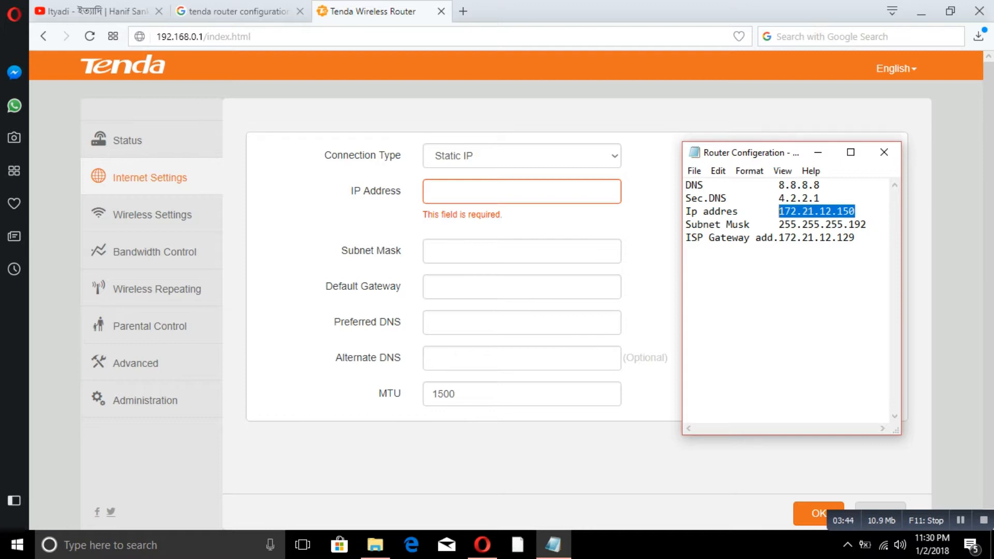
pyautogui.hotkey('alt', 'Tab')
pyautogui.hotkey('ctrl', 'v')
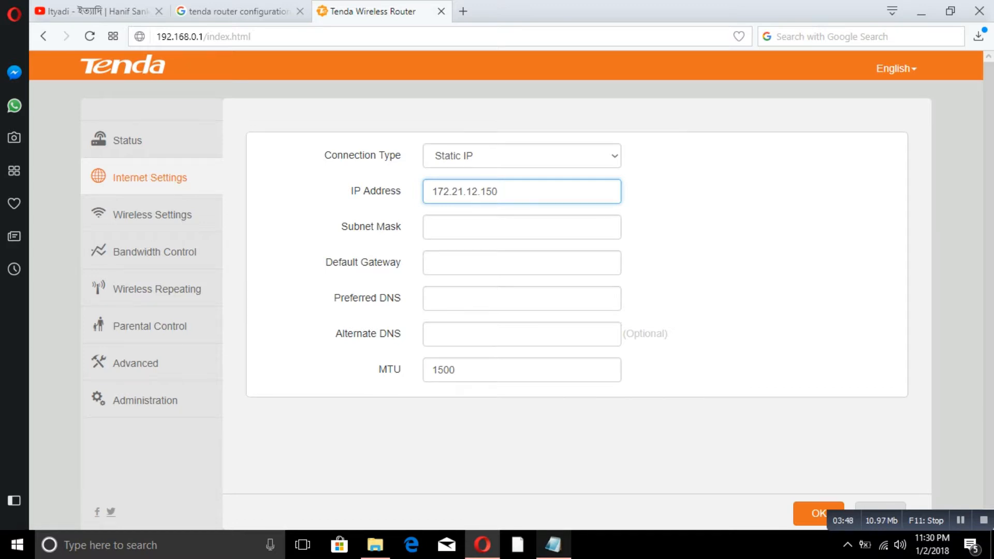
# - Copy the subnet mask 255.255.255.192 from the Notepad notes into the router's Subnet Mask field
pyautogui.hotkey('alt', 'Tab')
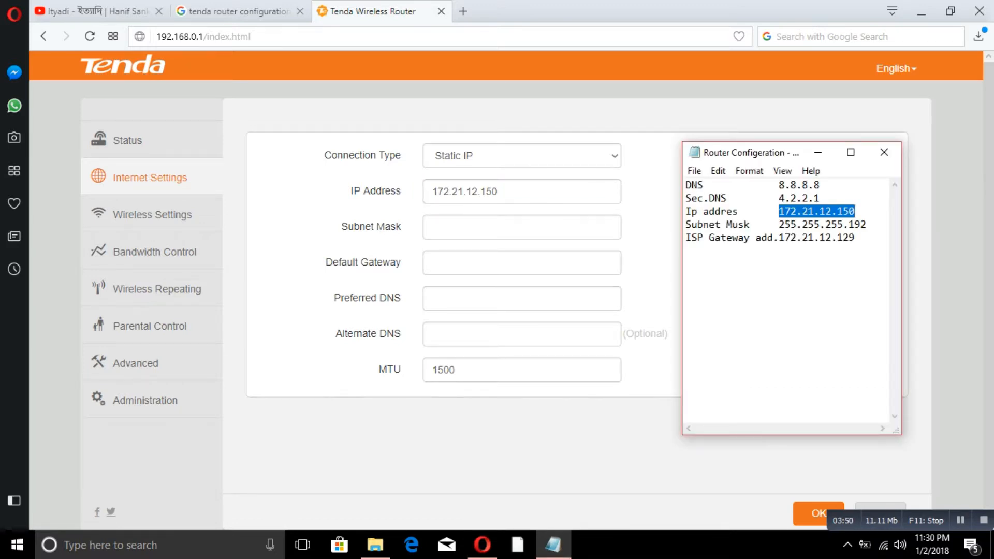
pyautogui.moveTo(867, 225); pyautogui.dragTo(778, 224)
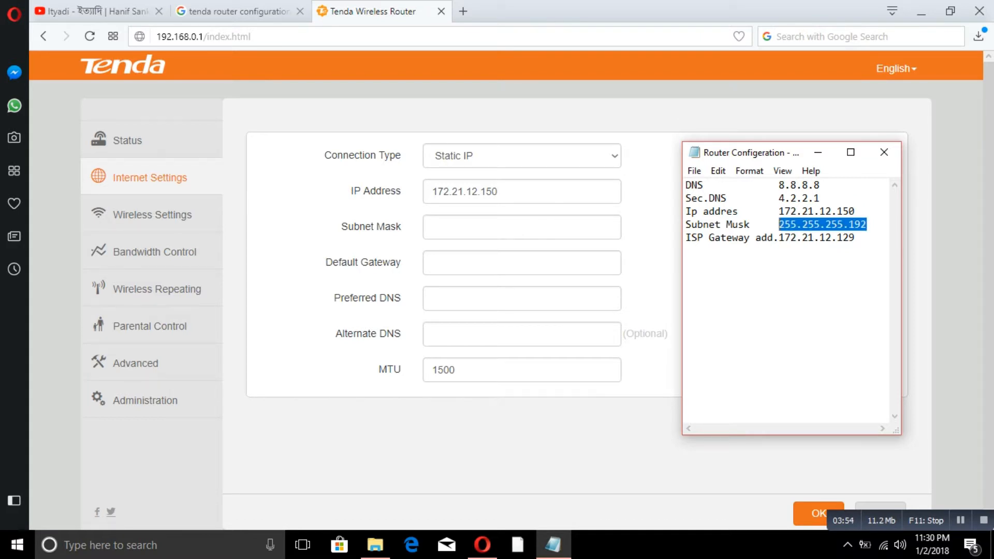
pyautogui.hotkey('ctrl', 'c')
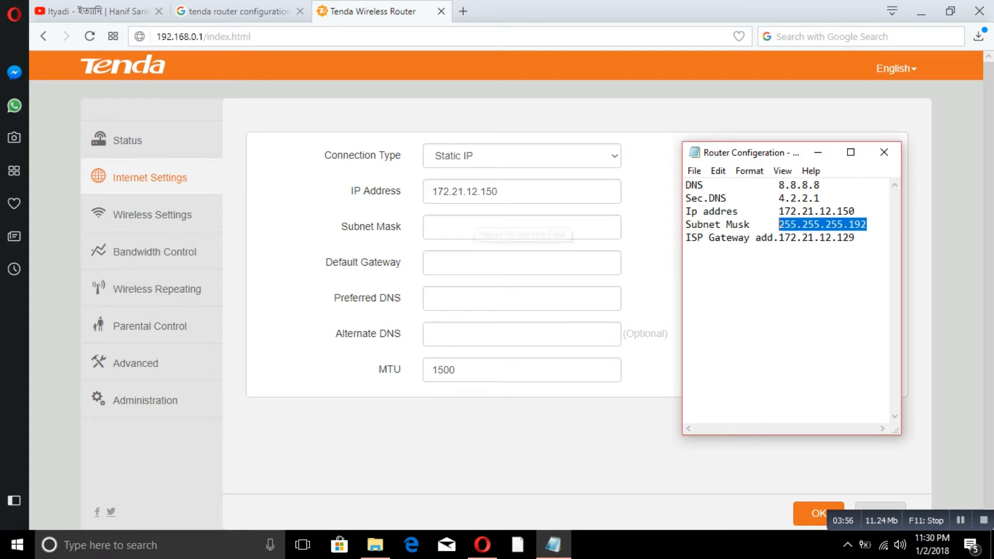
pyautogui.click(518, 228)
pyautogui.hotkey('ctrl', 'v')
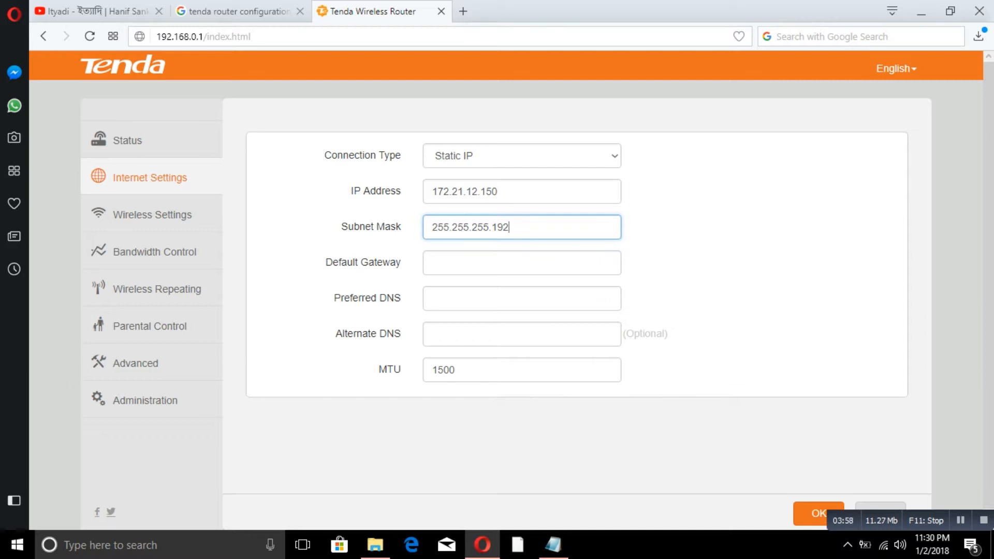
# - Copy the ISP gateway address 172.21.12.129 from the Notepad notes into the router's Default Gateway field
pyautogui.click(553, 545)
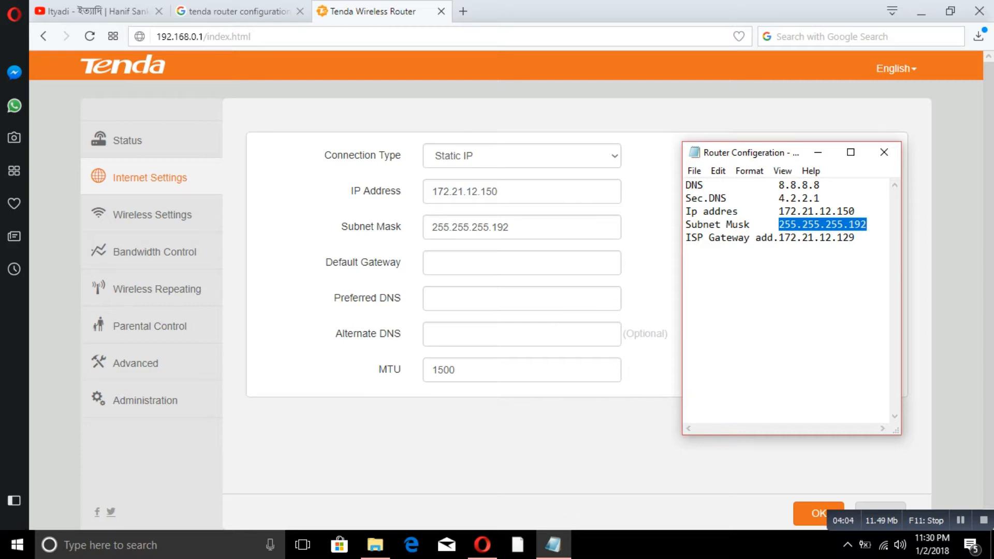
pyautogui.press('Down')
pyautogui.hotkey('shift', 'Left')
pyautogui.hotkey('shift', 'Left')
pyautogui.hotkey('shift', 'Left')
pyautogui.hotkey('shift', 'Left')
pyautogui.hotkey('shift', 'Left')
pyautogui.hotkey('shift', 'Left')
pyautogui.hotkey('shift', 'Left')
pyautogui.hotkey('shift', 'Left')
pyautogui.hotkey('shift', 'Left')
pyautogui.hotkey('shift', 'Left')
pyautogui.hotkey('shift', 'Left')
pyautogui.hotkey('shift', 'Left')
pyautogui.hotkey('shift', 'Left')
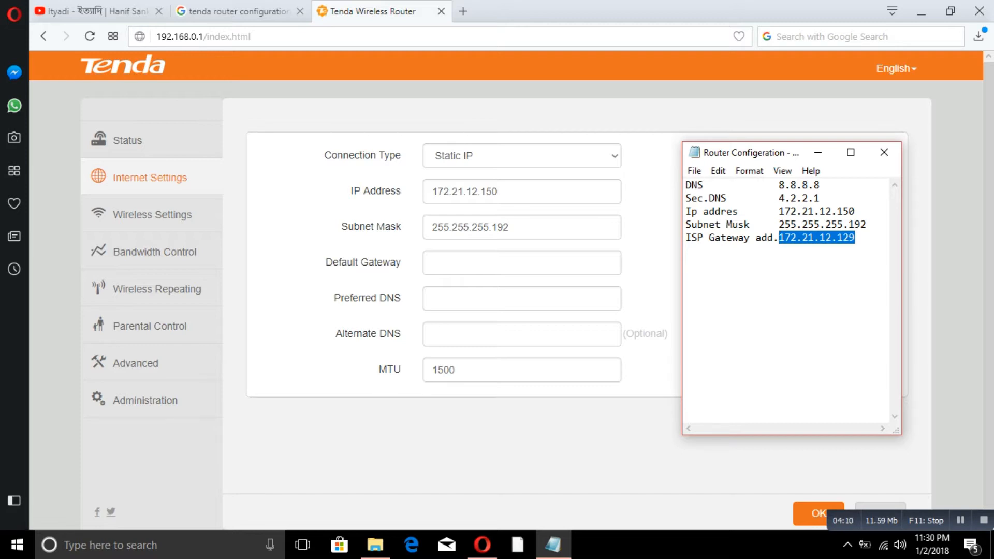
pyautogui.click(522, 263)
pyautogui.hotkey('ctrl', 'v')
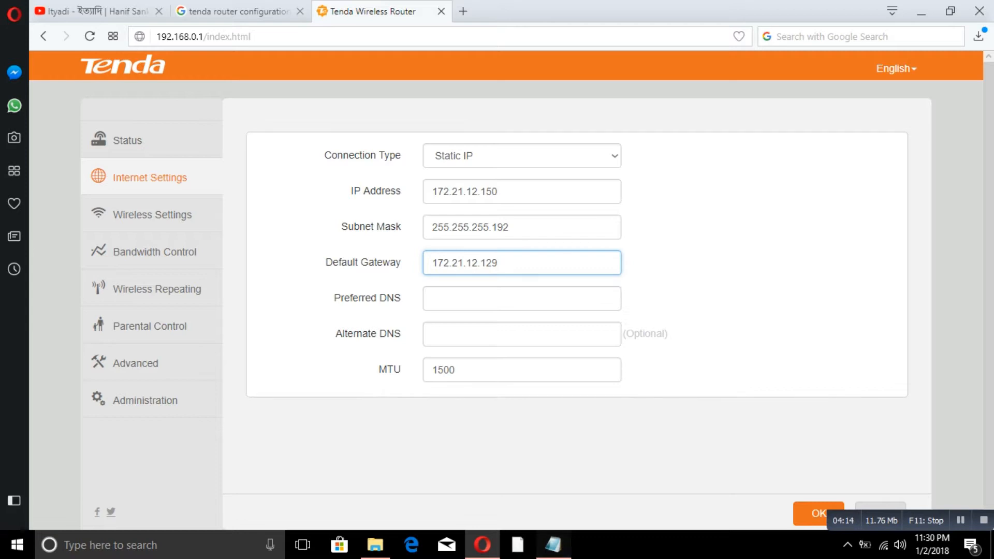
# - Copy the DNS addresses from the Notepad notes into the router form: 8.8.8.8 as Preferred DNS and 4.2.2.1 as Alternate DNS
pyautogui.hotkey('alt', 'Tab')
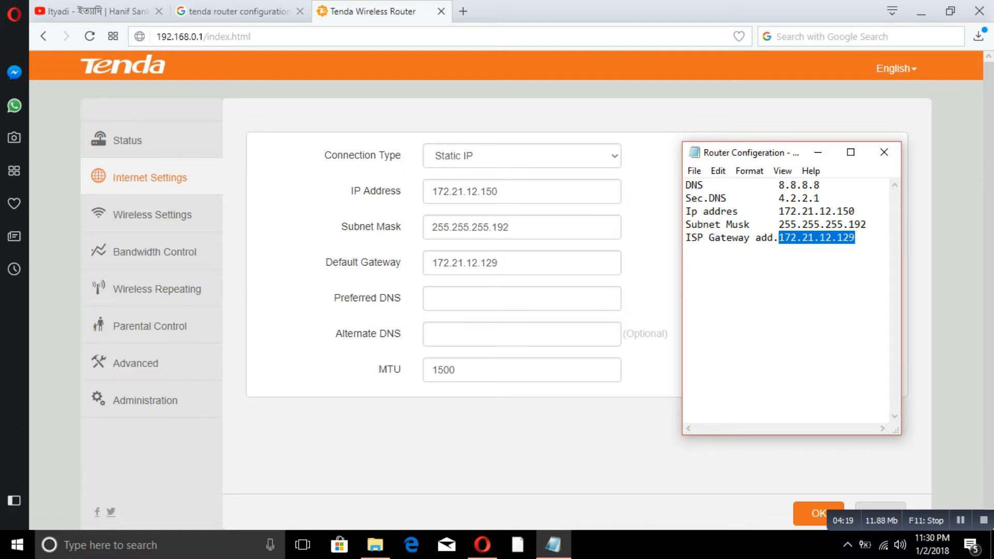
pyautogui.moveTo(821, 186); pyautogui.dragTo(779, 188)
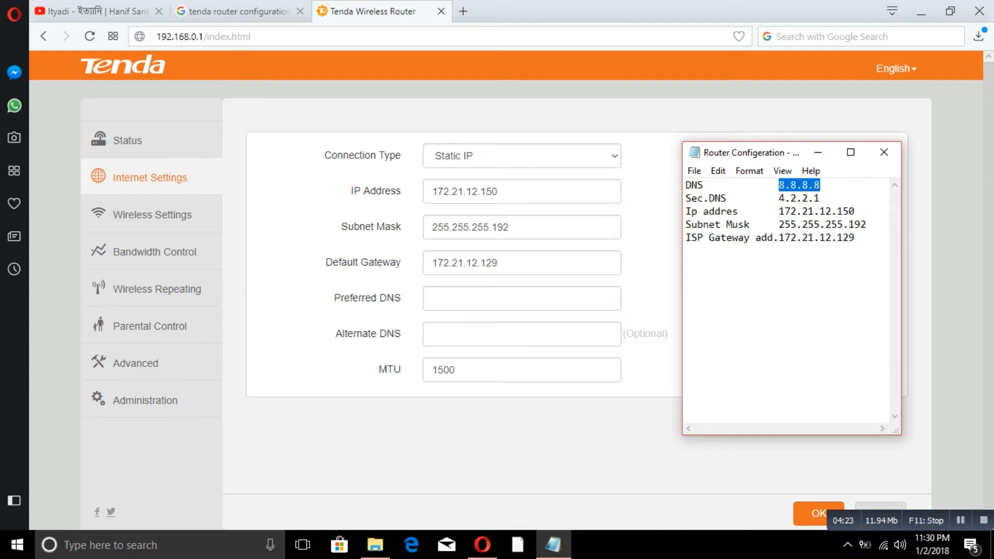
pyautogui.click(513, 299)
pyautogui.hotkey('ctrl', 'v')
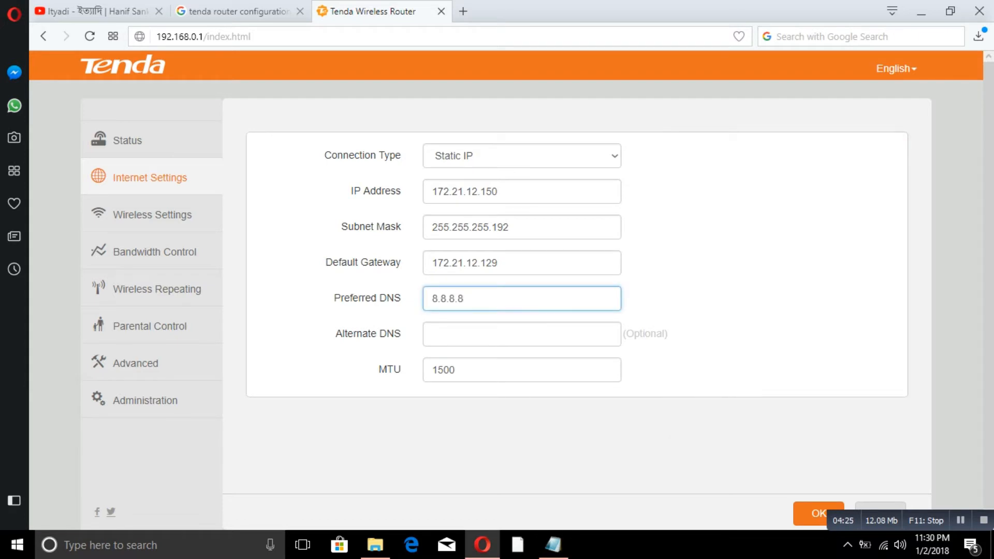
pyautogui.click(553, 545)
pyautogui.moveTo(821, 198); pyautogui.dragTo(780, 198)
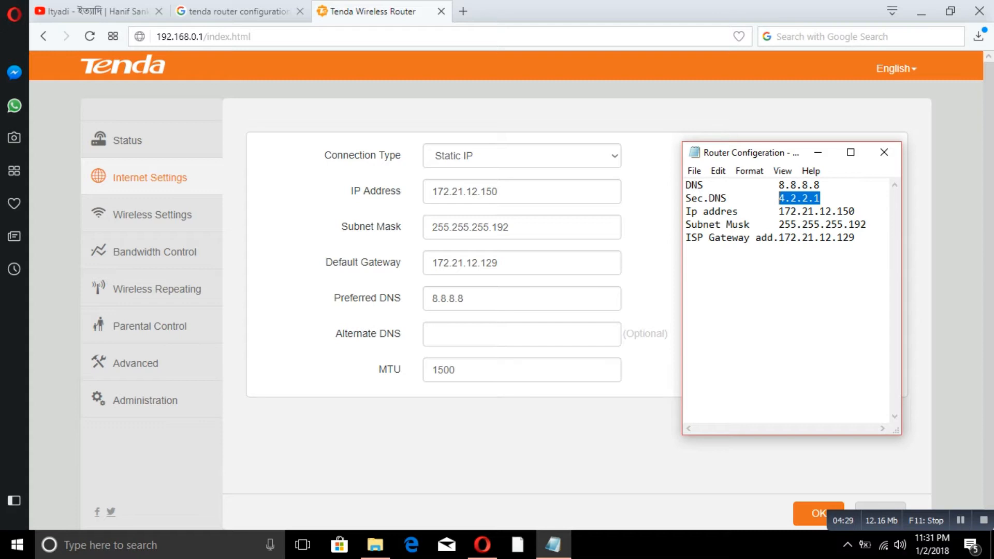
pyautogui.click(512, 334)
pyautogui.hotkey('ctrl', 'v')
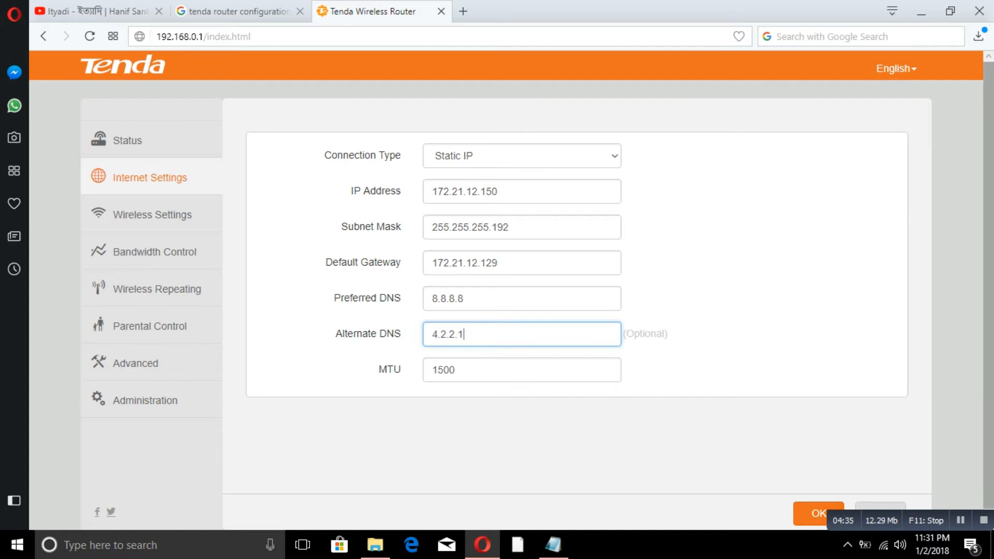
# - View the Dynamic IP connection type's fields and set the internet Connection Type to PPPoE
pyautogui.scroll(-1, 511, 280)
pyautogui.scroll(1, 512, 281)
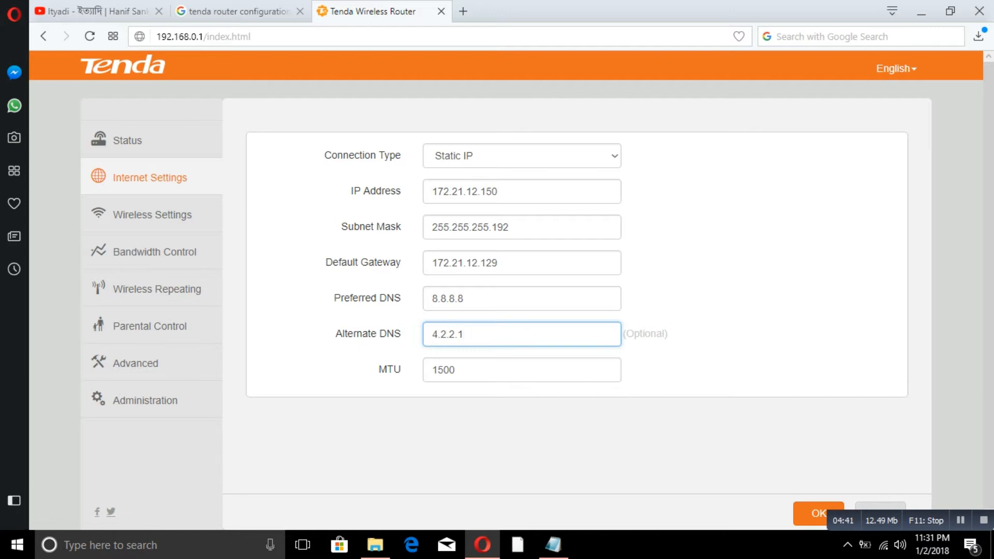
pyautogui.click(615, 156)
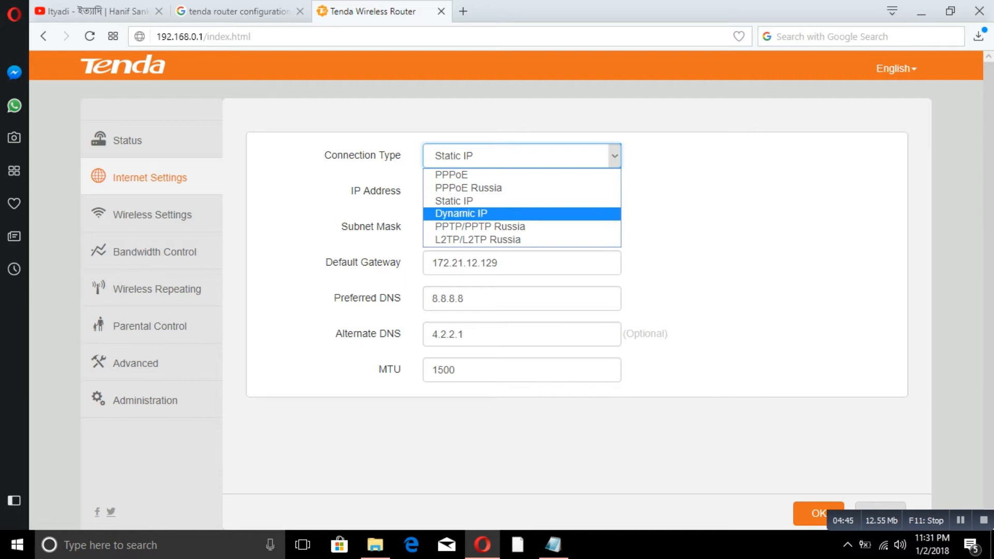
pyautogui.click(522, 214)
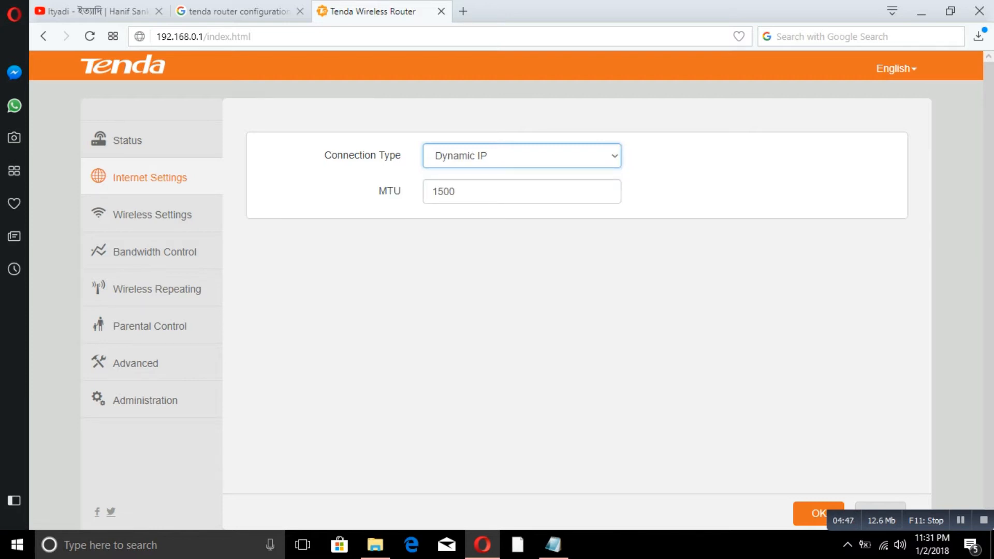
pyautogui.click(615, 156)
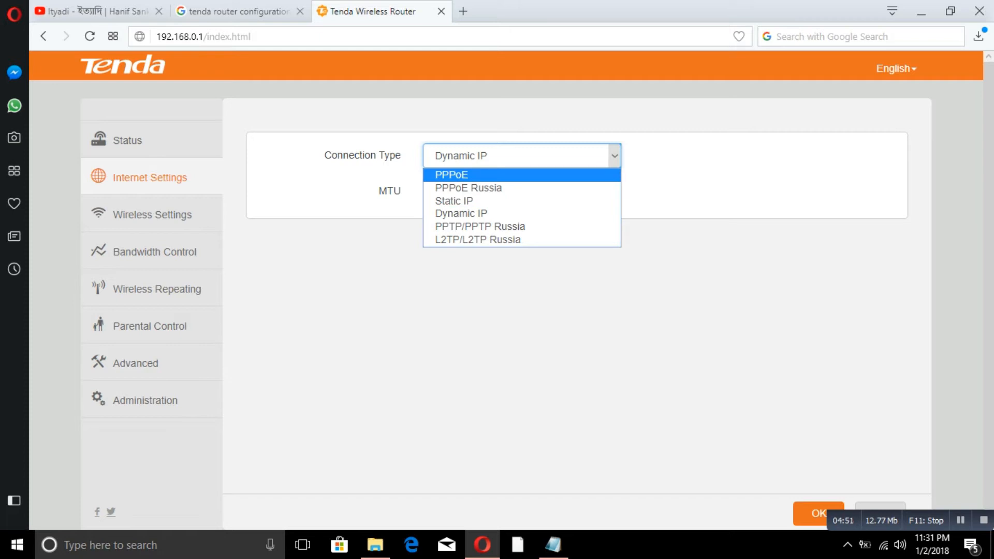
pyautogui.click(522, 175)
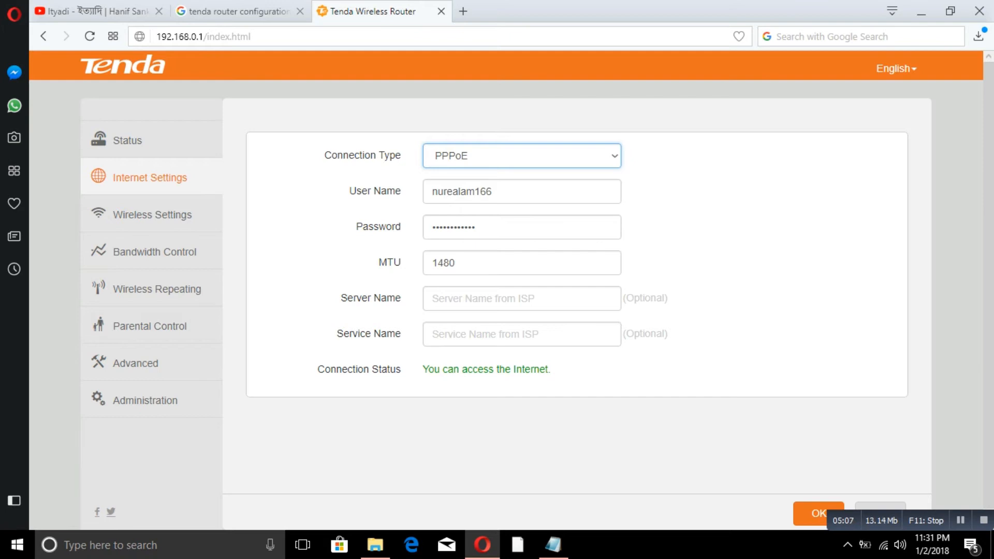
pyautogui.moveTo(409, 156); pyautogui.dragTo(383, 155)
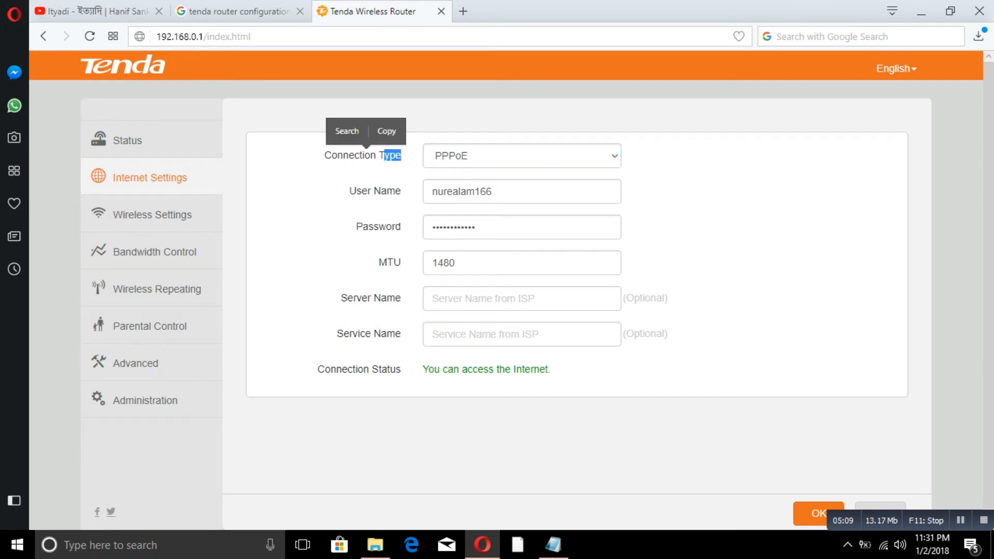
# - Review the wireless settings for WiFi name, security mode options and WiFi password, and dismiss the browser's offer to save the password
pyautogui.click(152, 215)
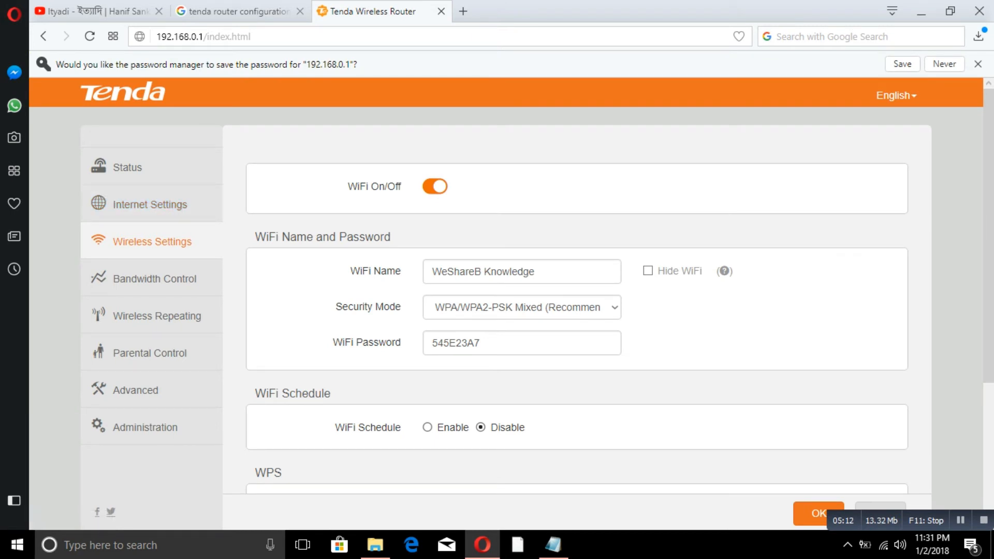
pyautogui.scroll(-1, 511, 282)
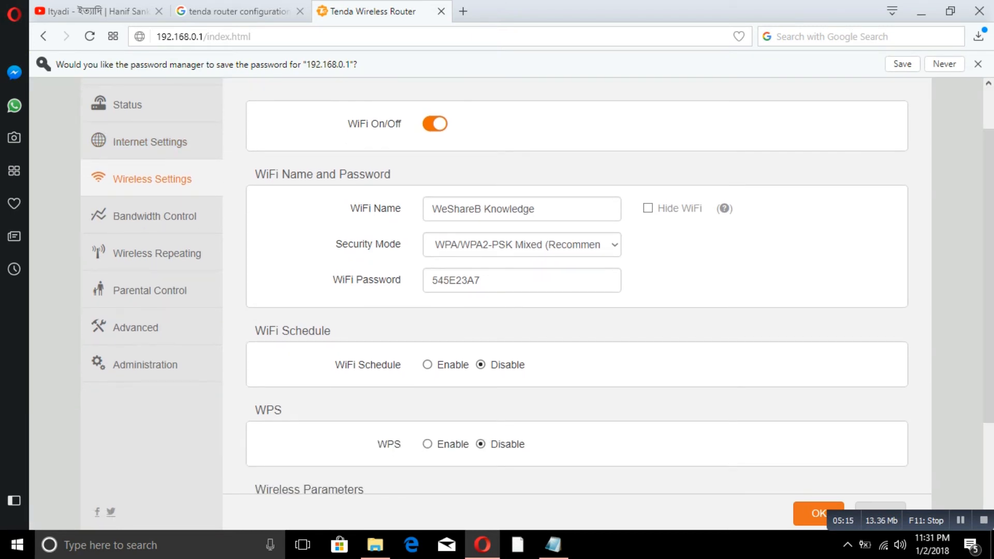
pyautogui.moveTo(547, 209); pyautogui.dragTo(429, 210)
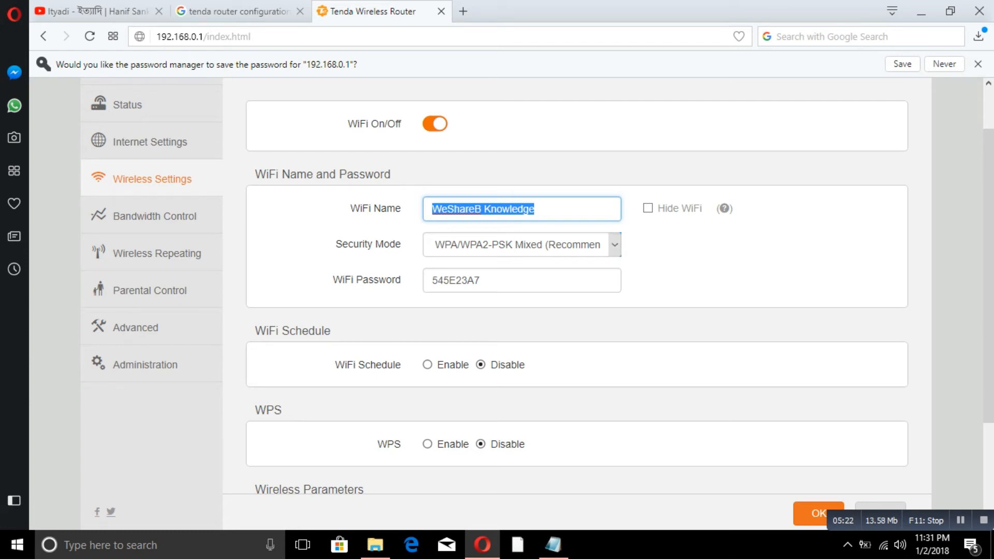
pyautogui.click(615, 244)
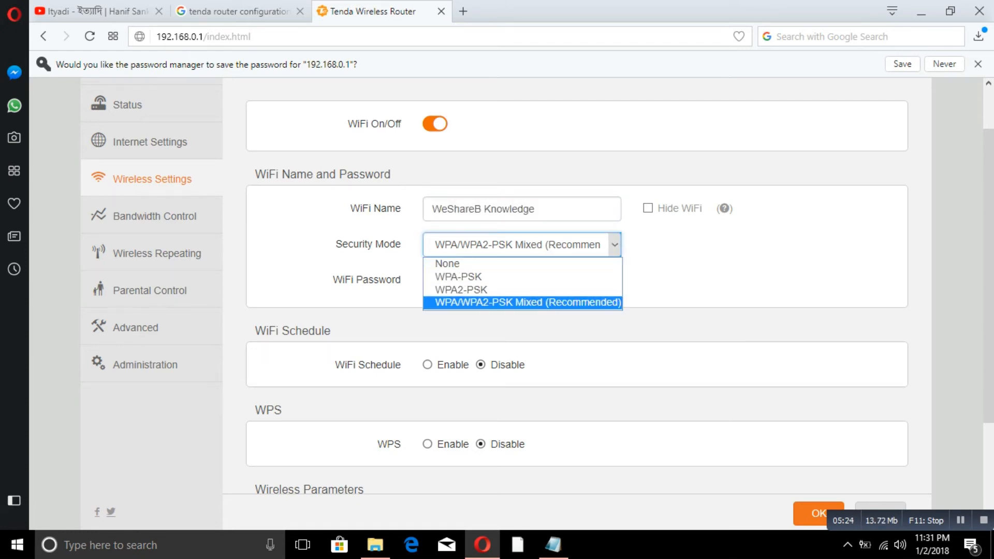
pyautogui.click(978, 64)
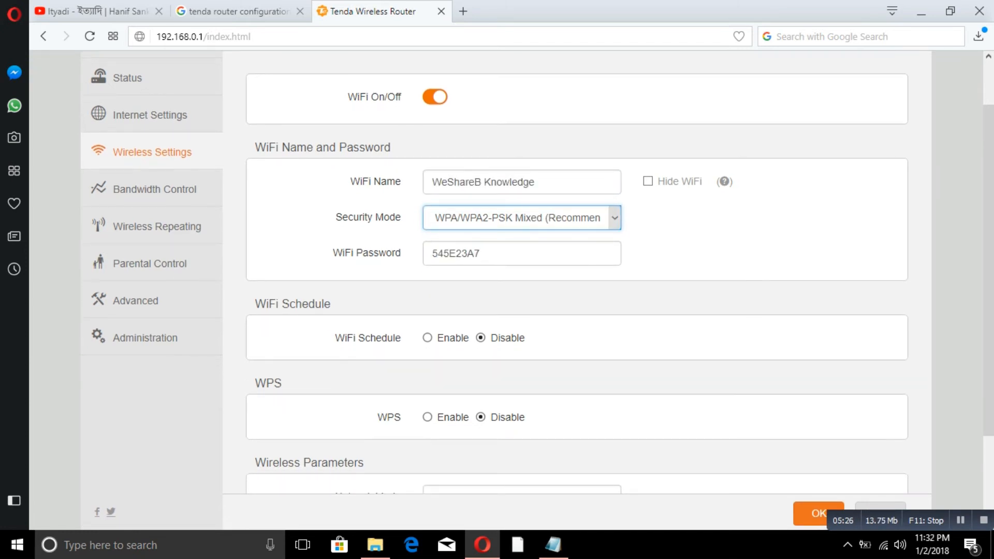
pyautogui.press('Tab')
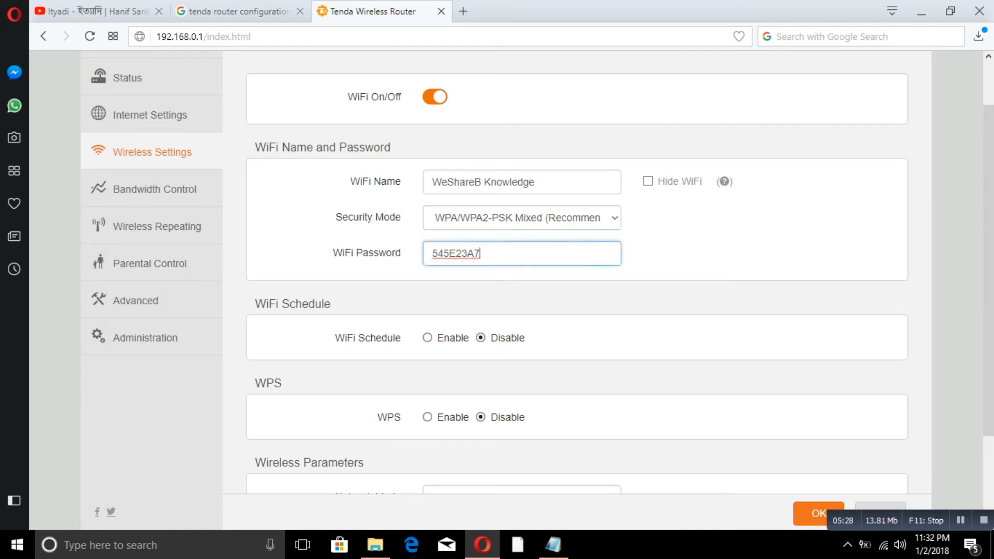
pyautogui.click(523, 254)
pyautogui.click(736, 243)
pyautogui.moveTo(988, 244); pyautogui.dragTo(988, 267)
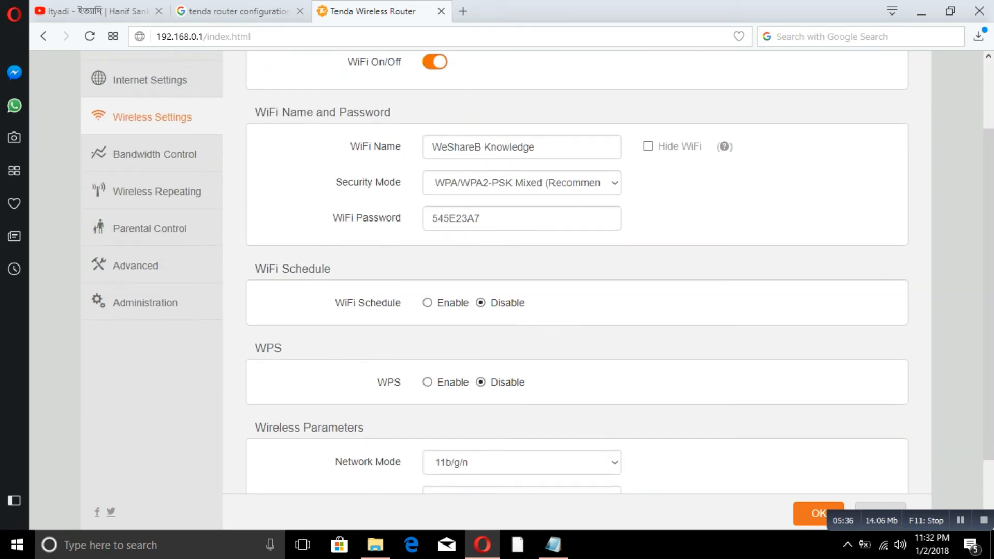
# - Review the router's Bandwidth Control, Wireless Repeating, Parental Control and Advanced settings, including port forwarding, DDNS, DMZ Host and UPnP
pyautogui.click(155, 154)
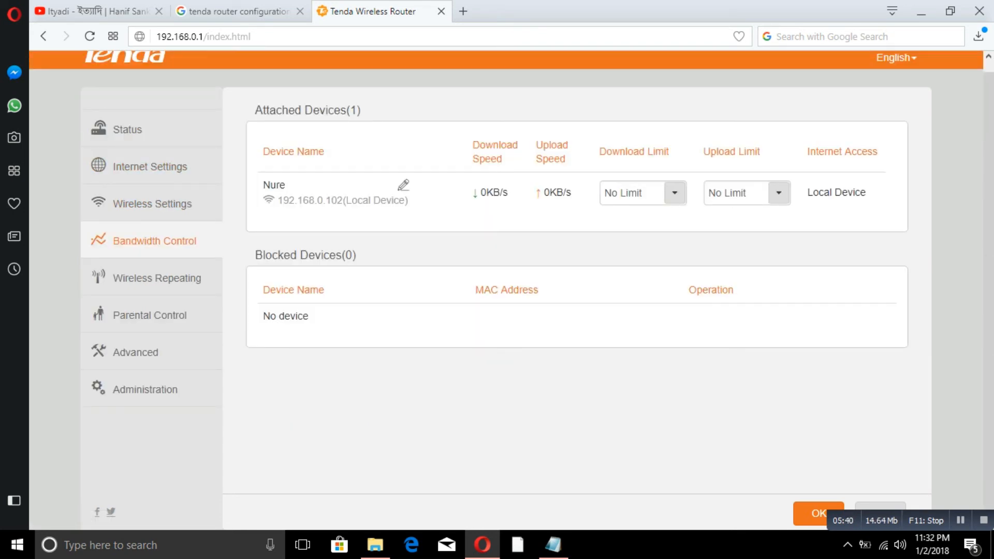
pyautogui.click(157, 278)
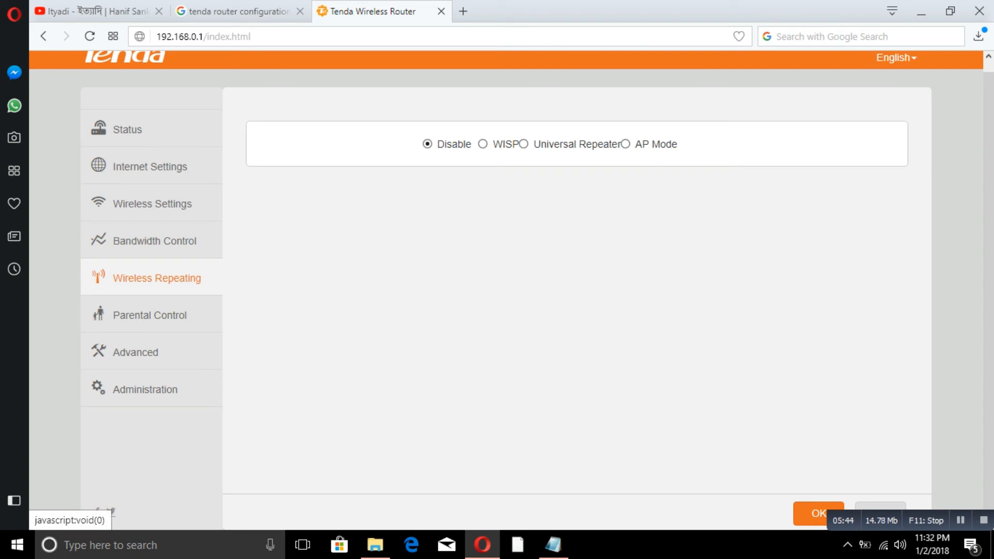
pyautogui.click(151, 315)
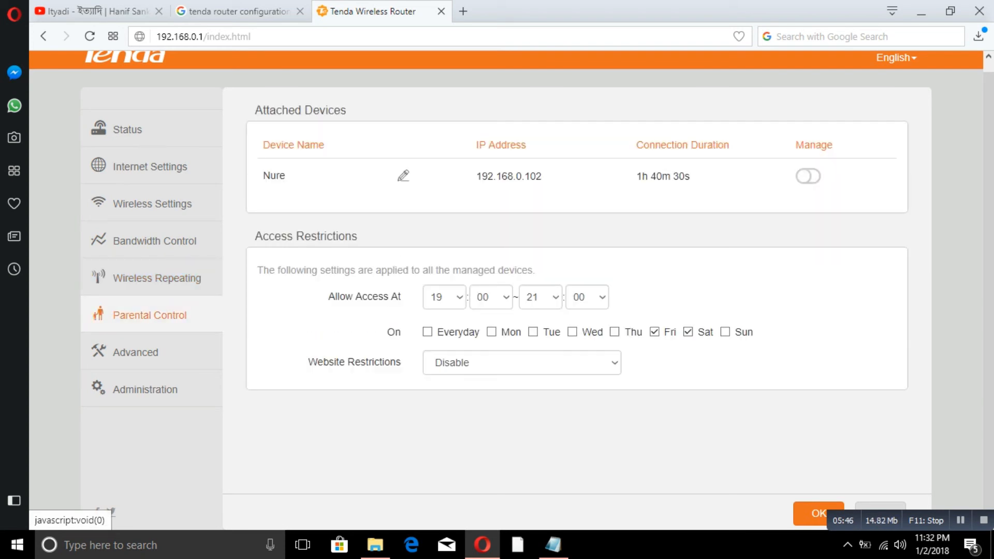
pyautogui.click(136, 352)
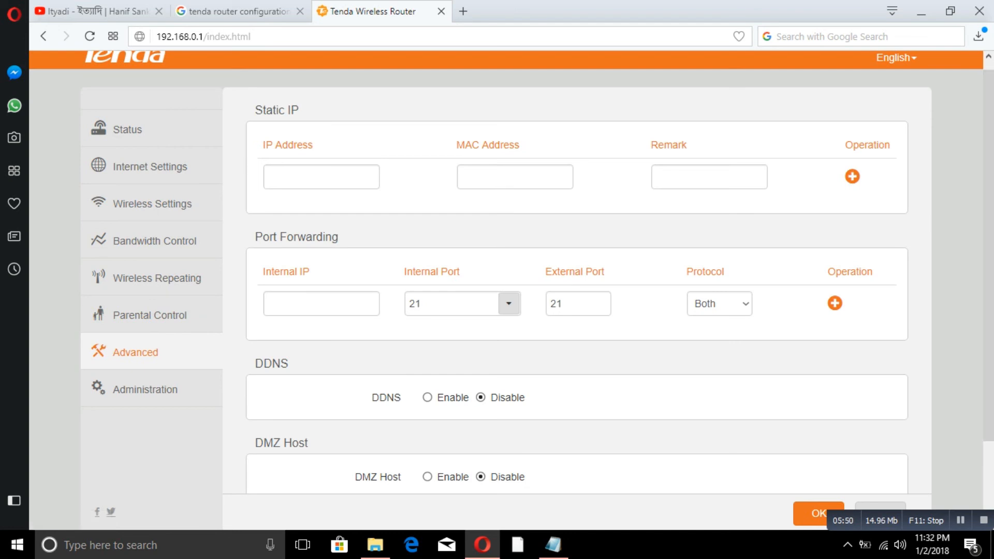
pyautogui.scroll(-2, 506, 271)
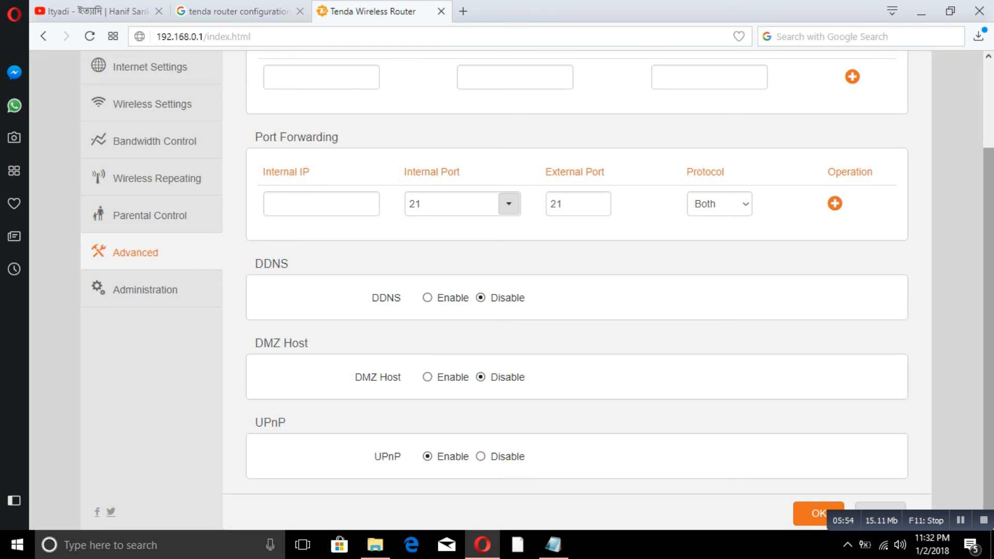
pyautogui.scroll(1, 506, 272)
pyautogui.scroll(-1, 506, 272)
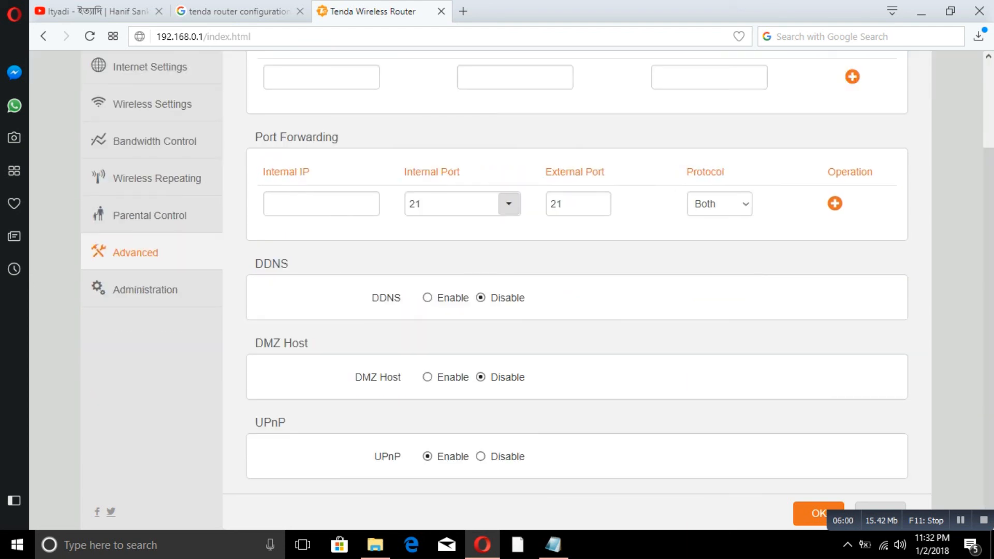
# - Open the router's Status page to check the internet connection status and system info
pyautogui.click(244, 12)
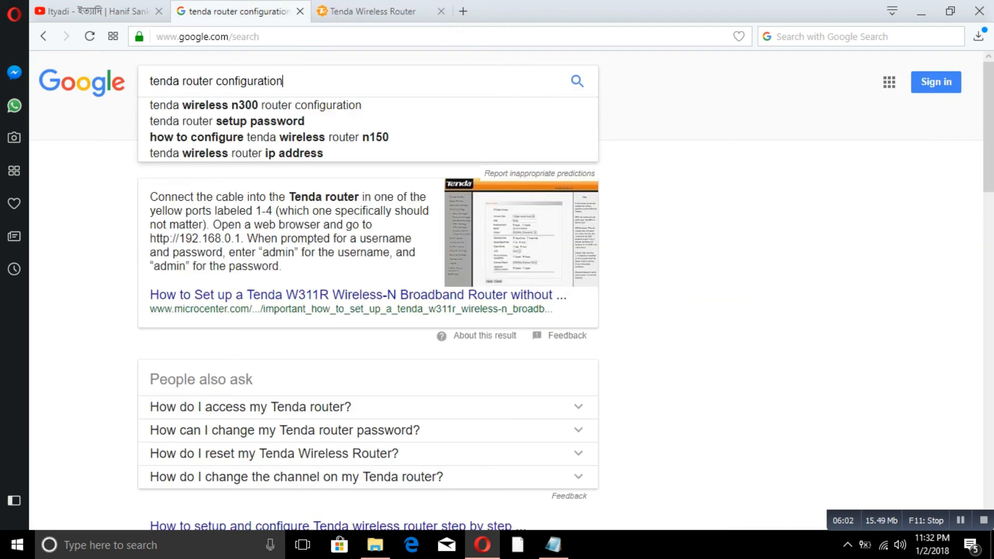
pyautogui.click(372, 12)
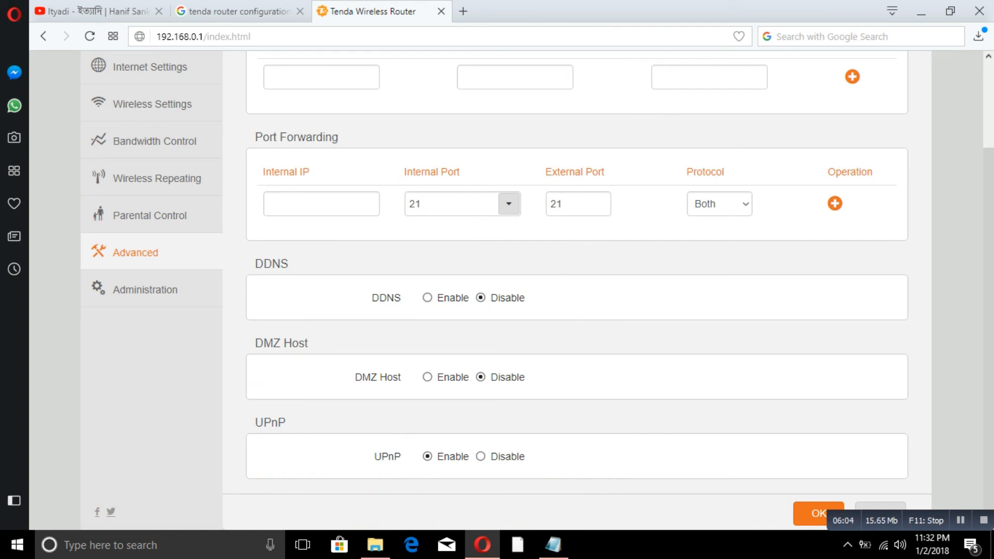
pyautogui.scroll(3, 569, 280)
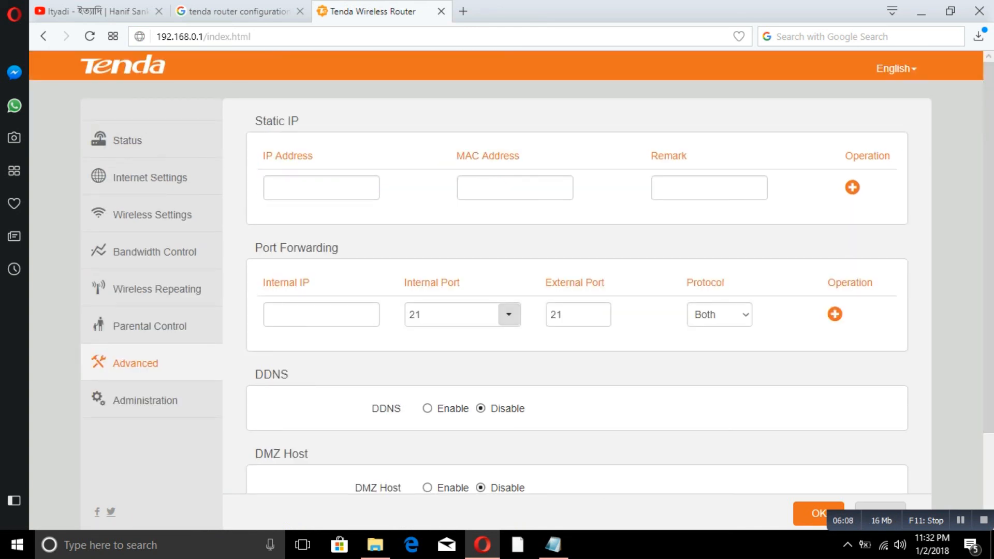
pyautogui.click(127, 141)
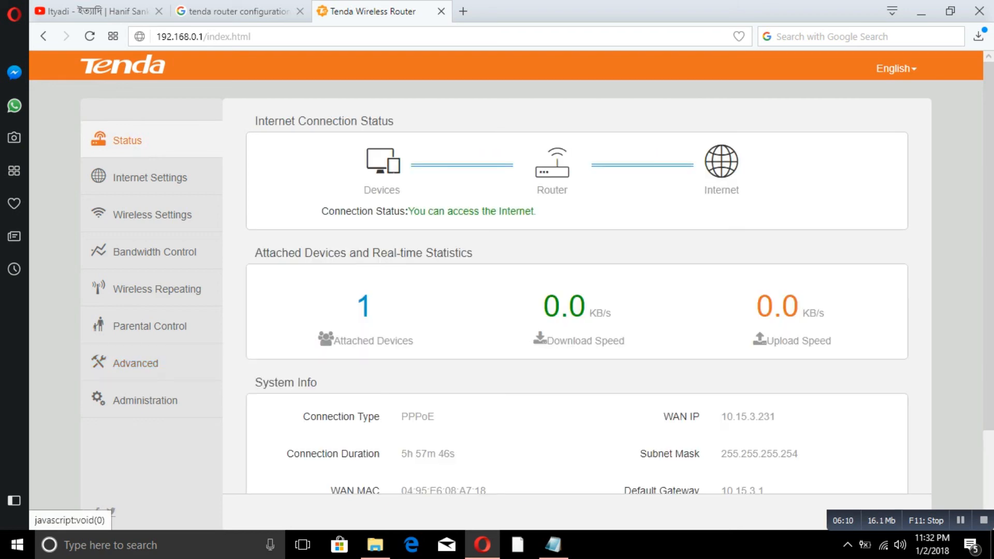